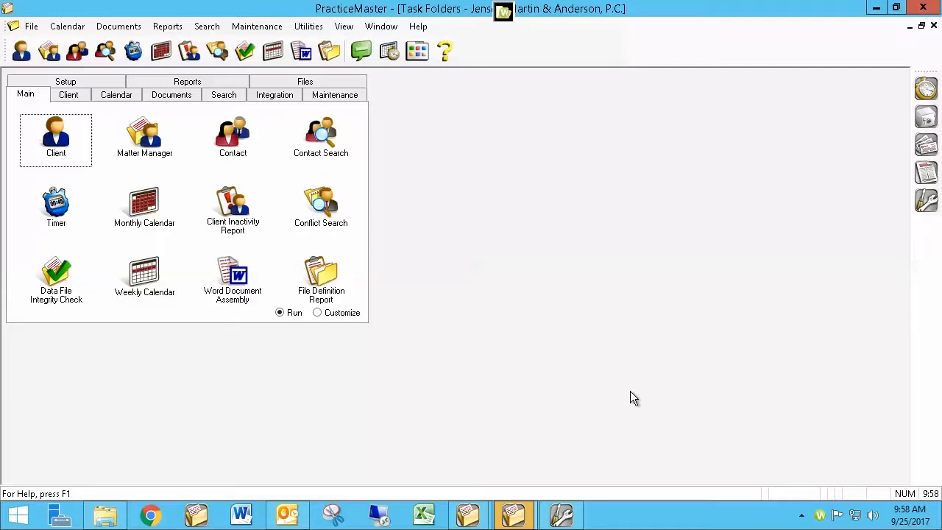
Open System Configuration and bring up User Configuration for the current user ID.
click(927, 209)
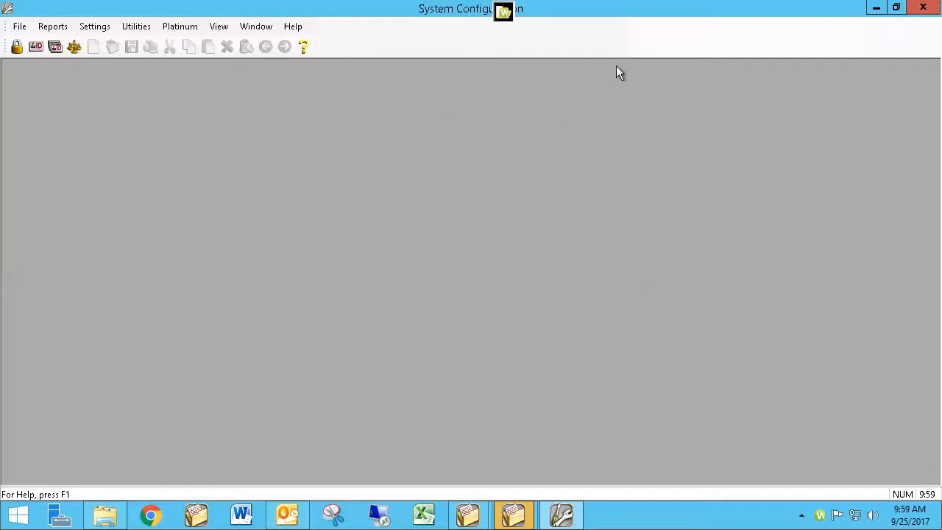
click(876, 9)
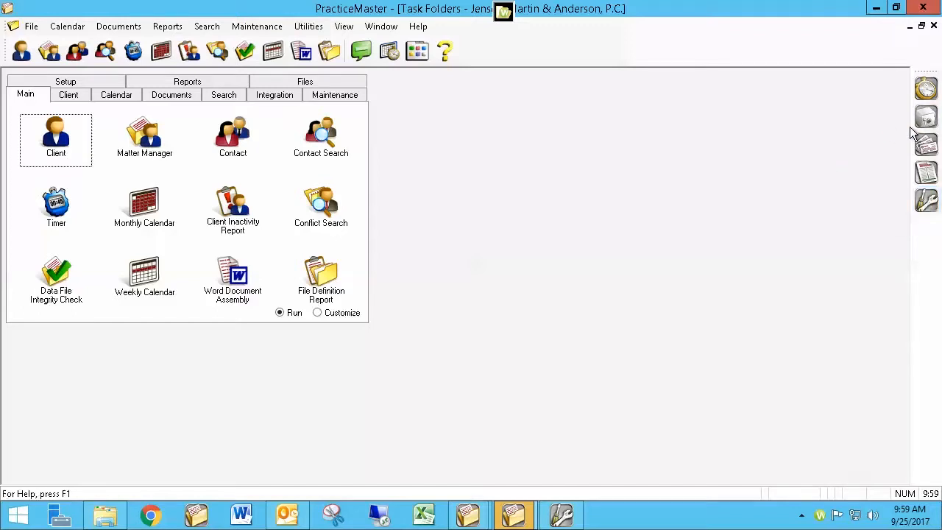
click(926, 202)
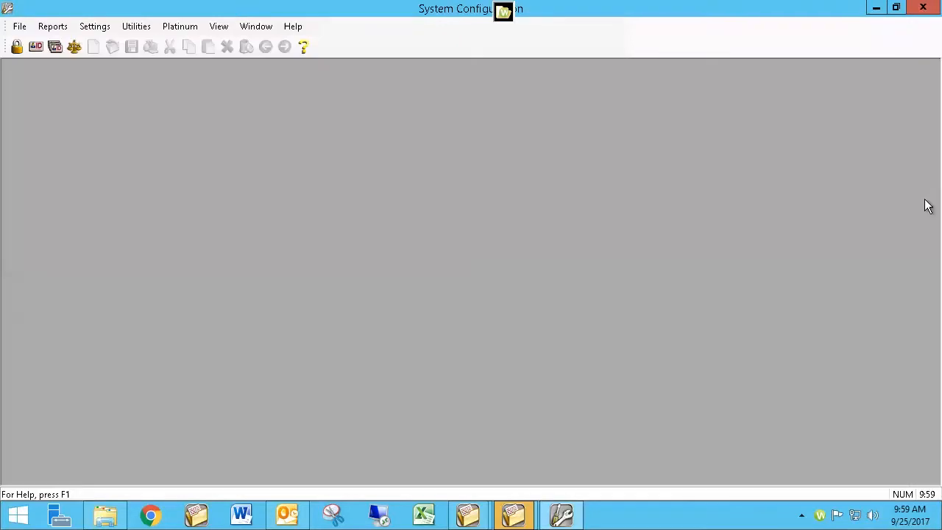
click(35, 47)
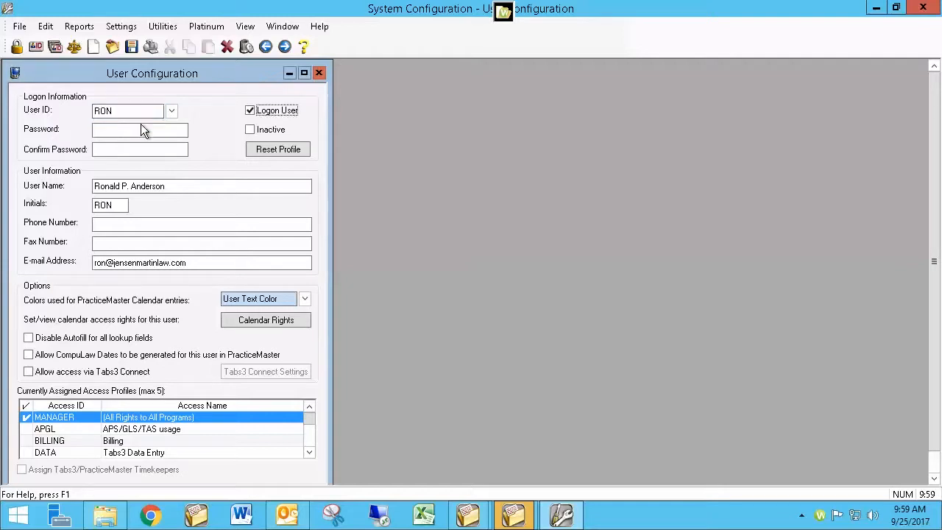
Examine the user's name field, then close User Configuration.
click(173, 188)
drag(174, 188, 78, 181)
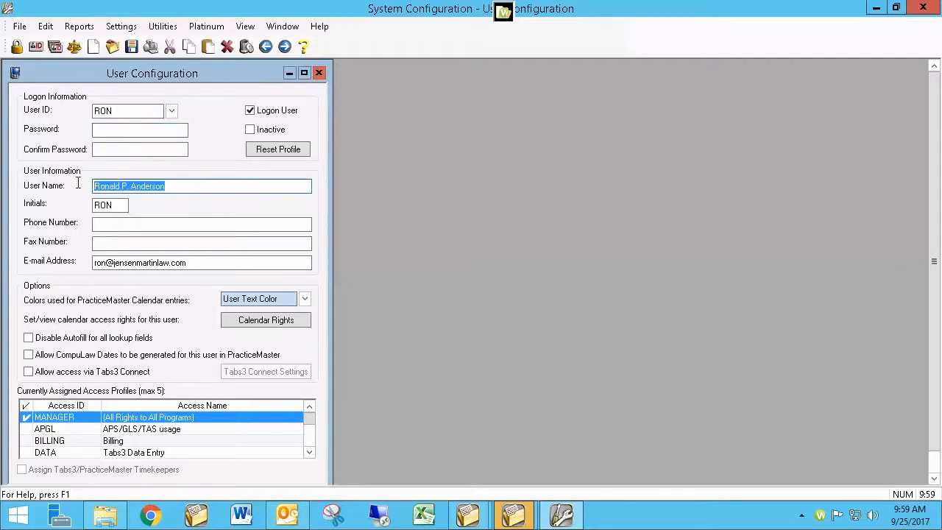
click(170, 186)
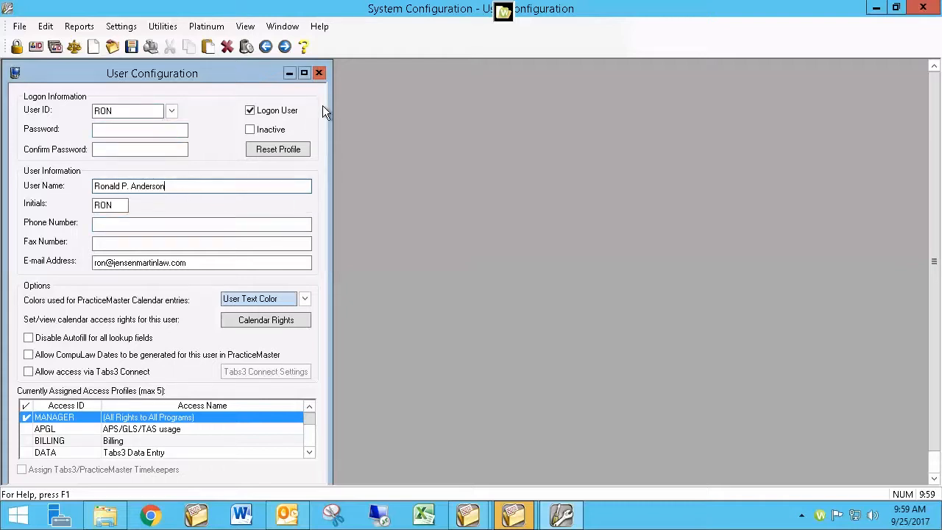
click(318, 74)
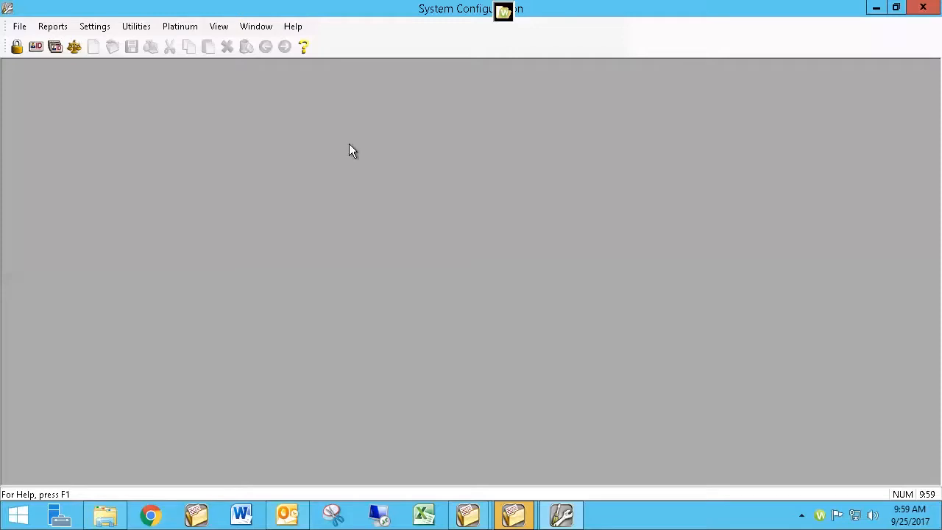
Start the Rename User ID utility without a HotBackup, then cancel at the conflicting activities dialog.
click(140, 27)
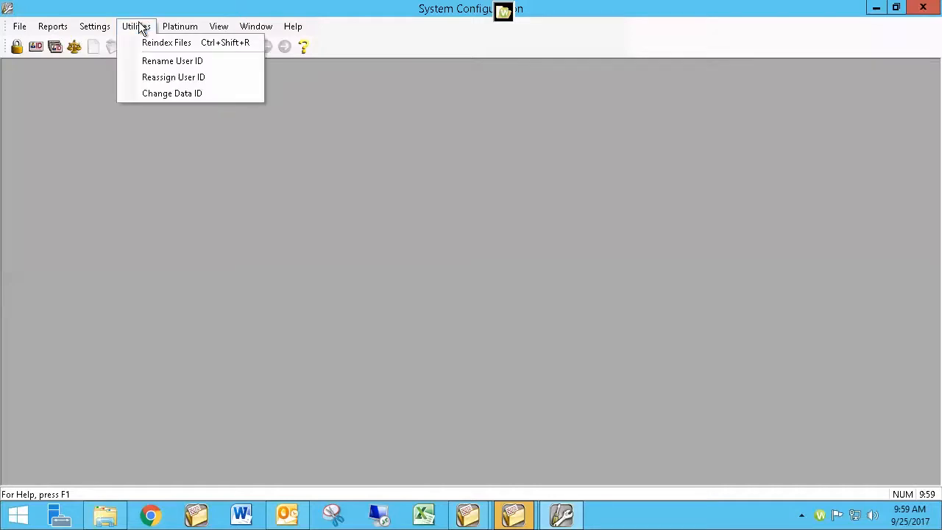
click(164, 64)
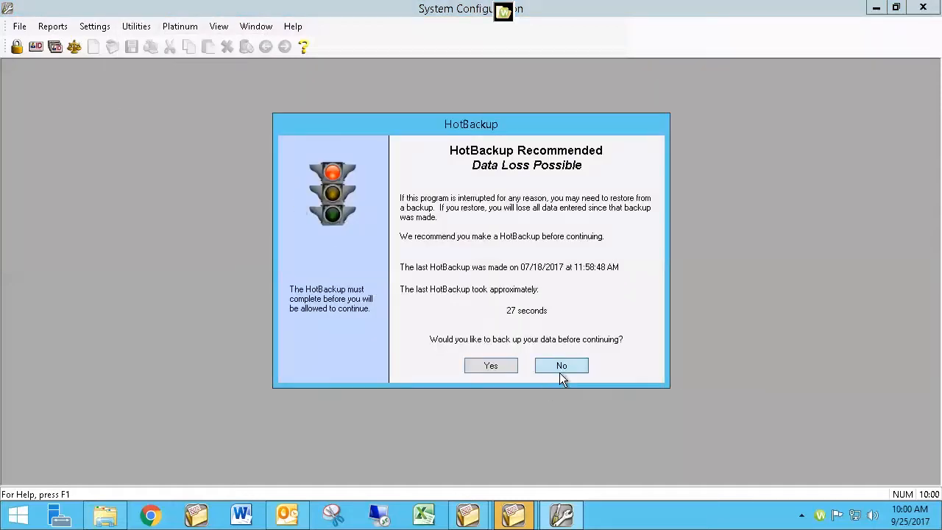
click(561, 366)
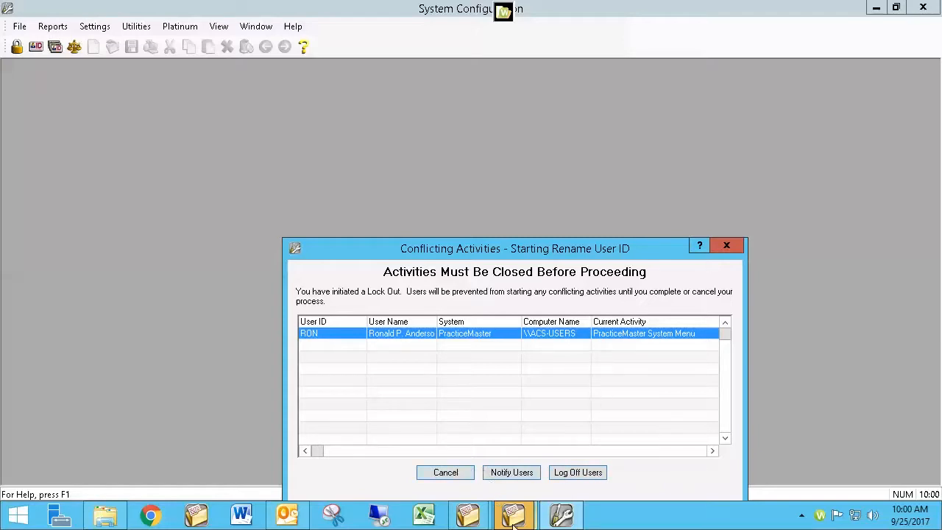
mouse_move(513, 521)
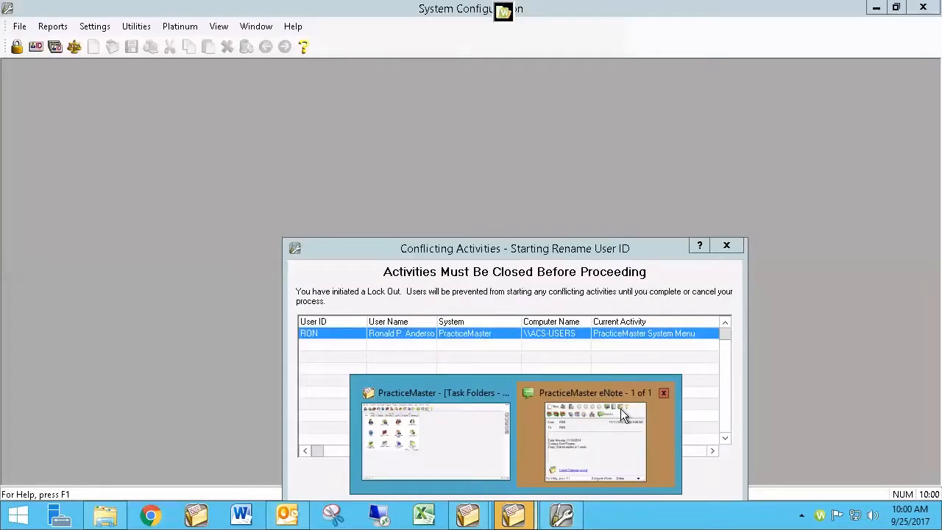
click(726, 246)
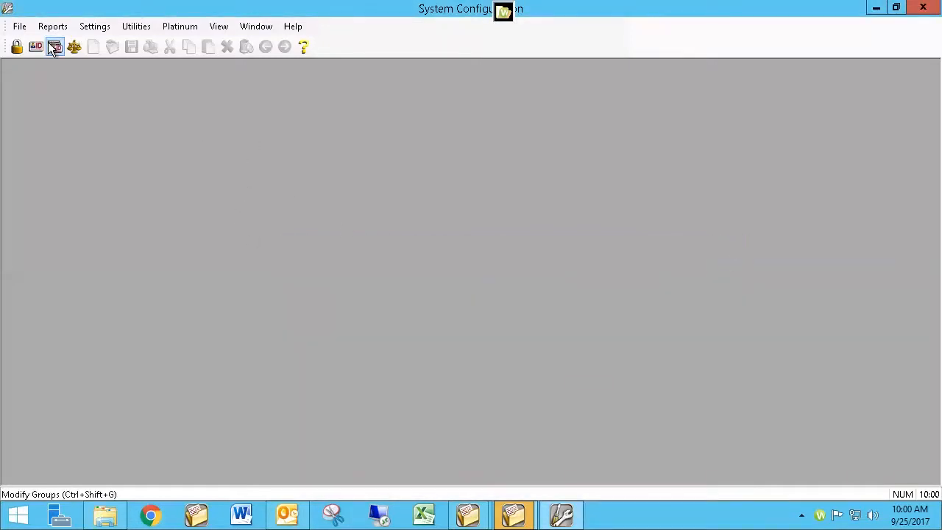
click(131, 29)
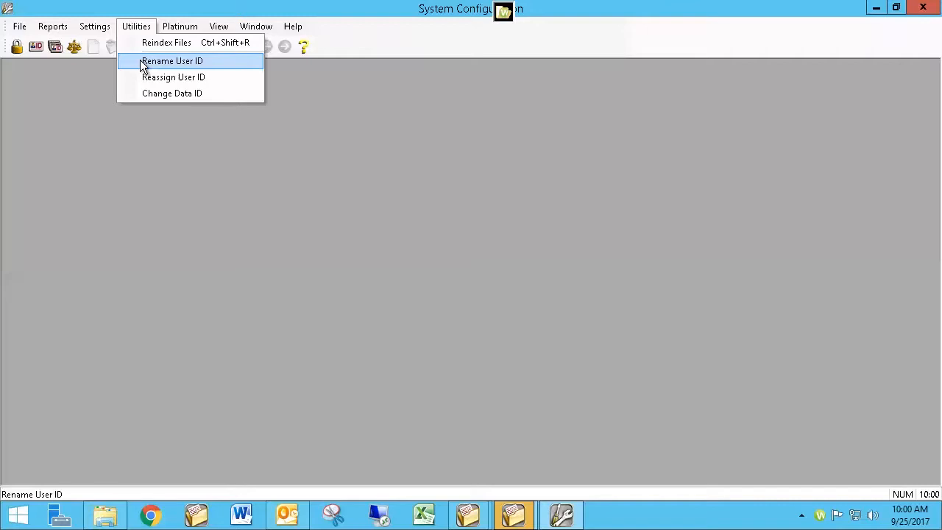
click(439, 171)
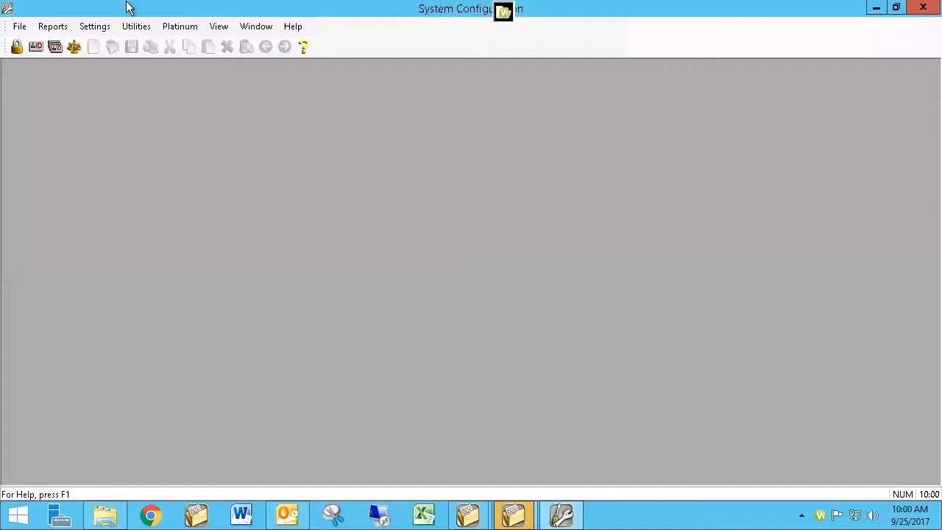
click(139, 26)
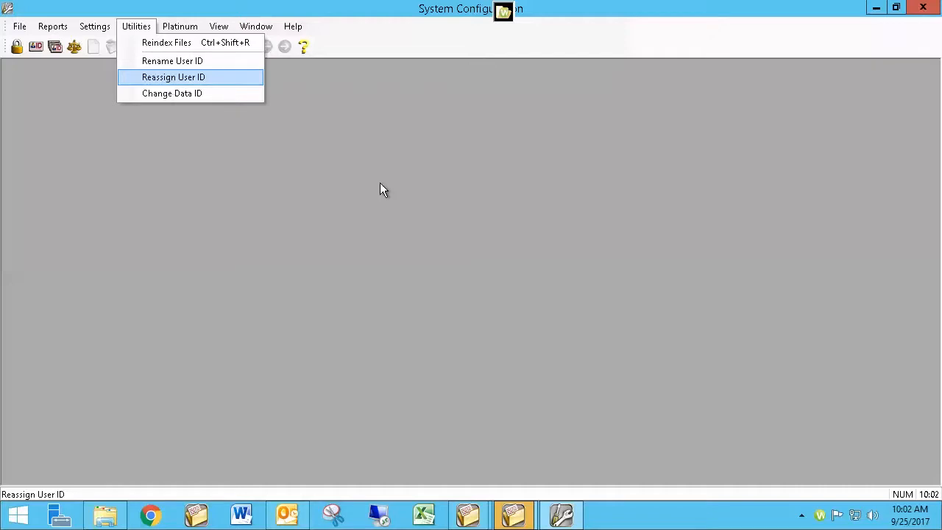
click(329, 173)
Reopen User Configuration and try to delete the user ID, dismissing the resulting message.
click(36, 46)
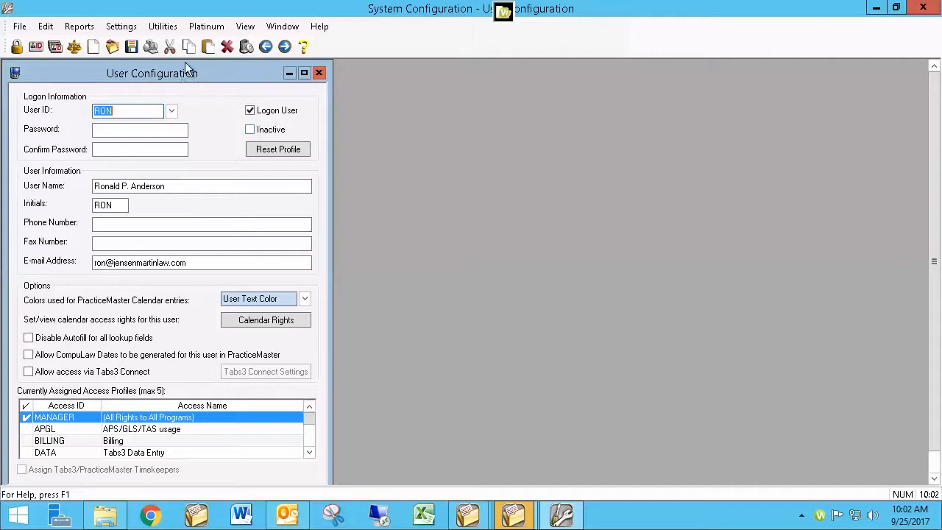
click(248, 48)
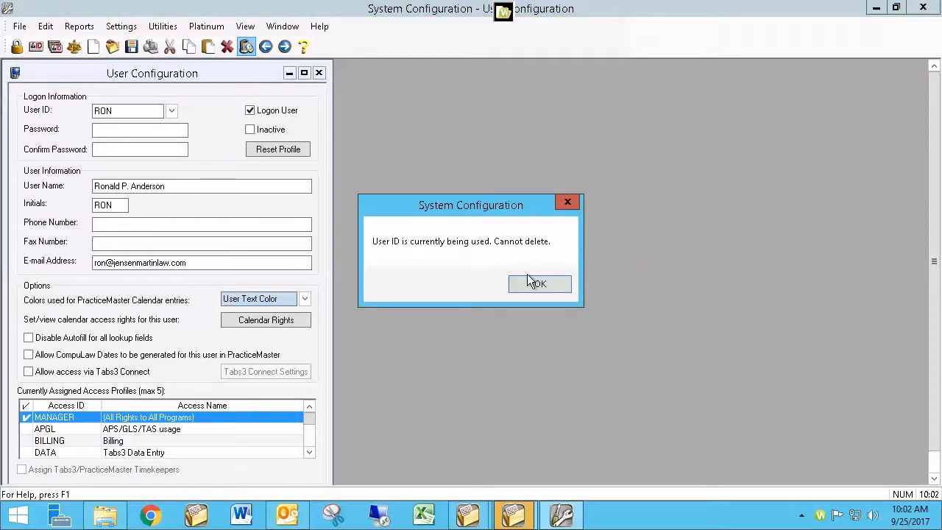
click(568, 202)
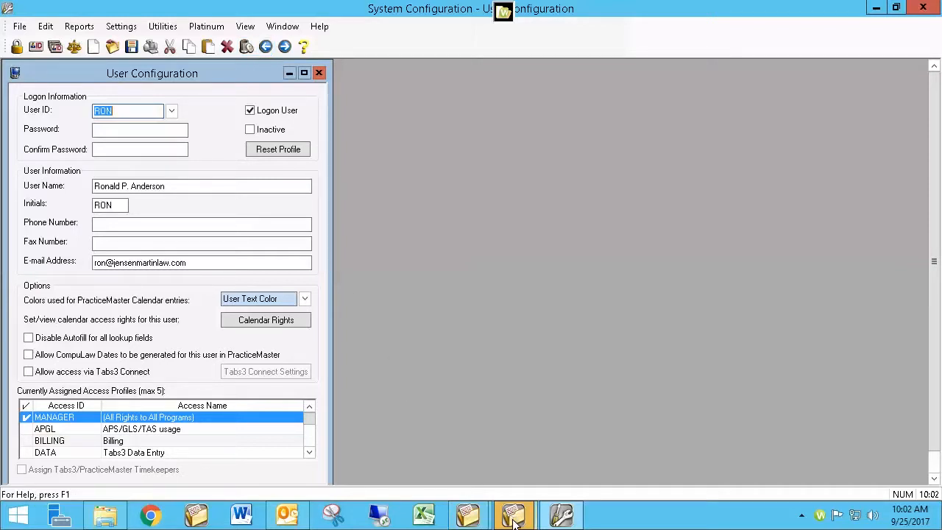
Mark the user as Inactive and clear the Logon User option.
mouse_move(510, 521)
click(268, 130)
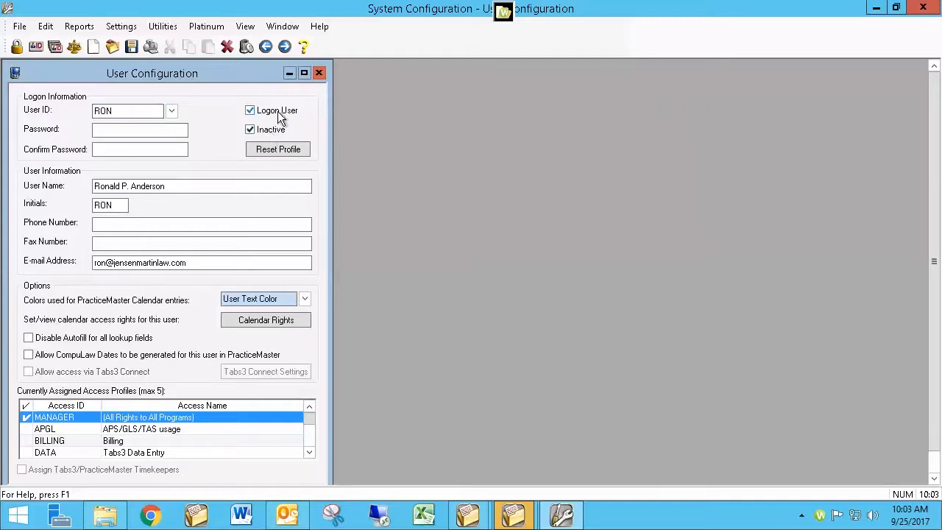
click(277, 112)
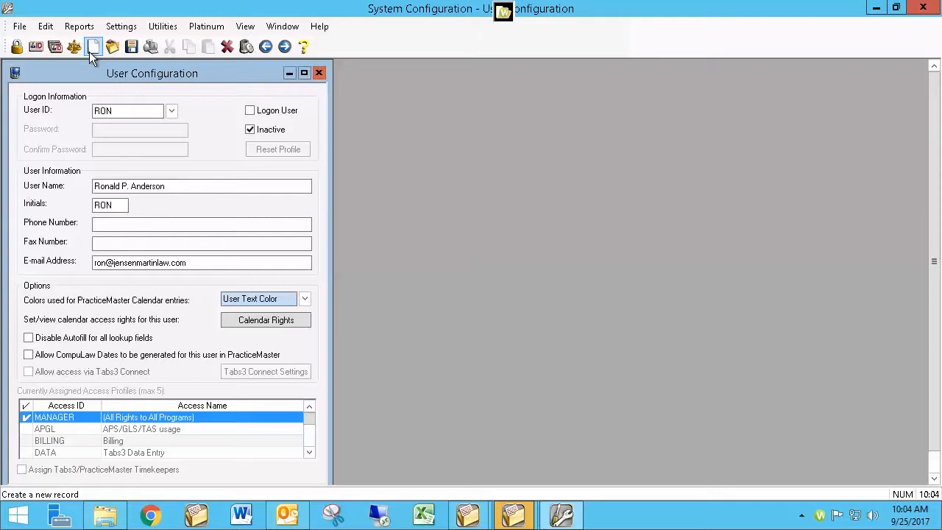
Switch back to PracticeMaster and open the Calendar file.
mouse_move(525, 525)
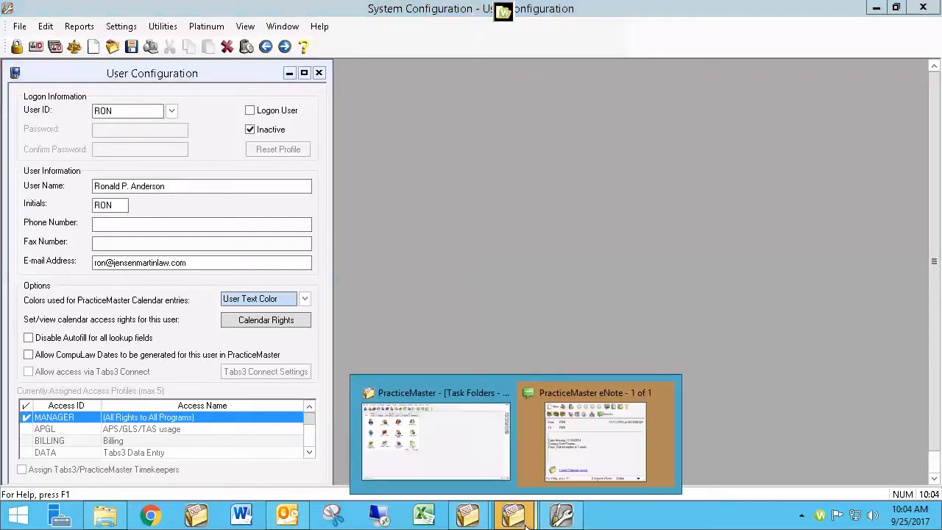
click(457, 442)
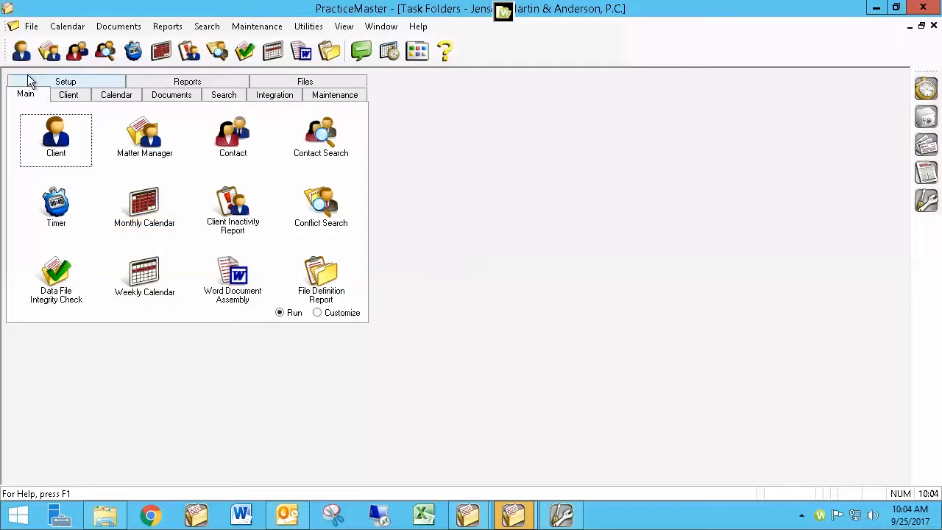
click(30, 28)
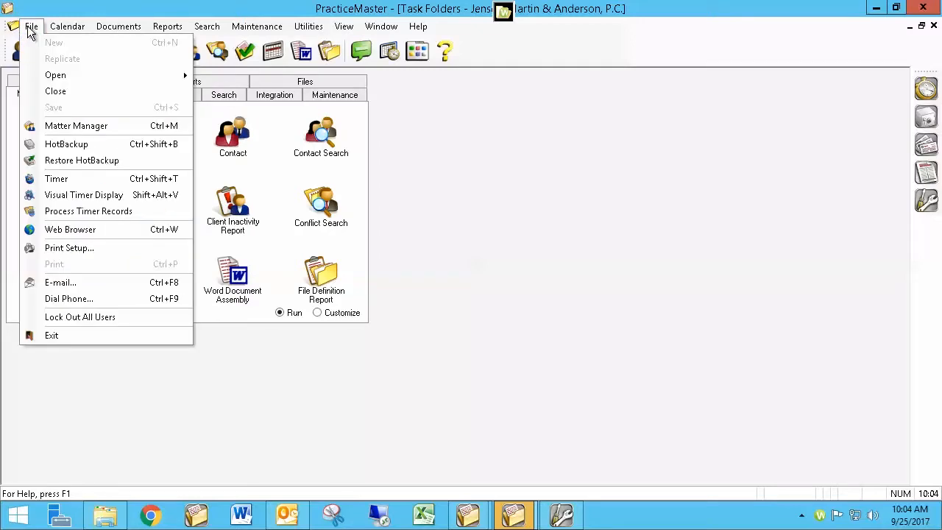
mouse_move(74, 74)
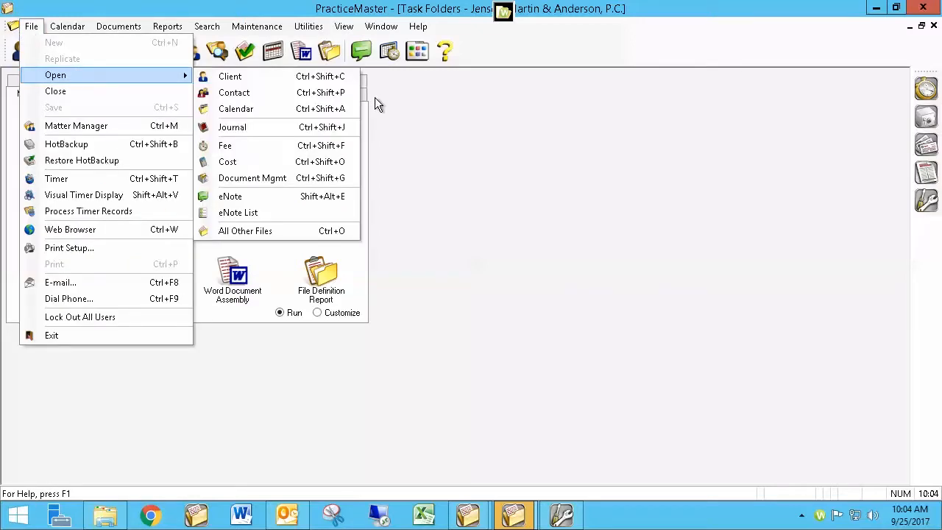
click(285, 111)
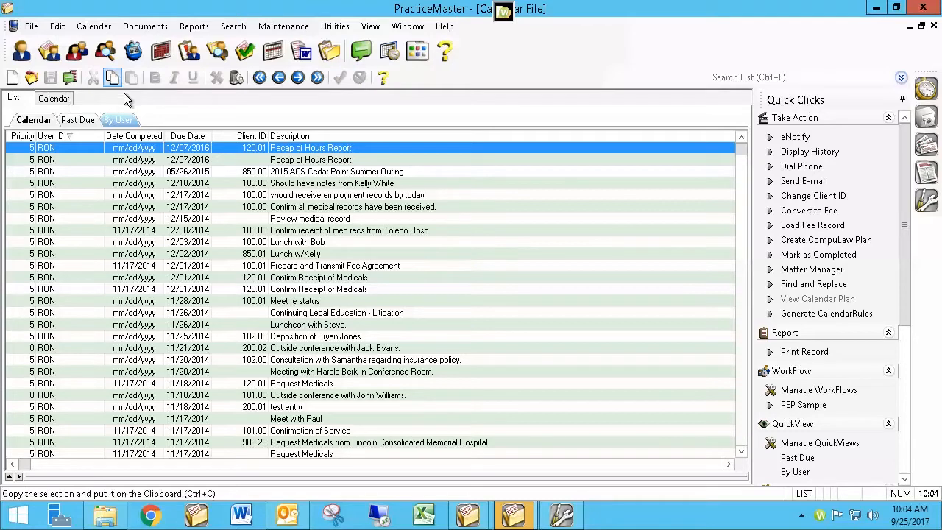
Show calendar records By User and select the user's records from the first down to 'Meet re status'.
click(117, 120)
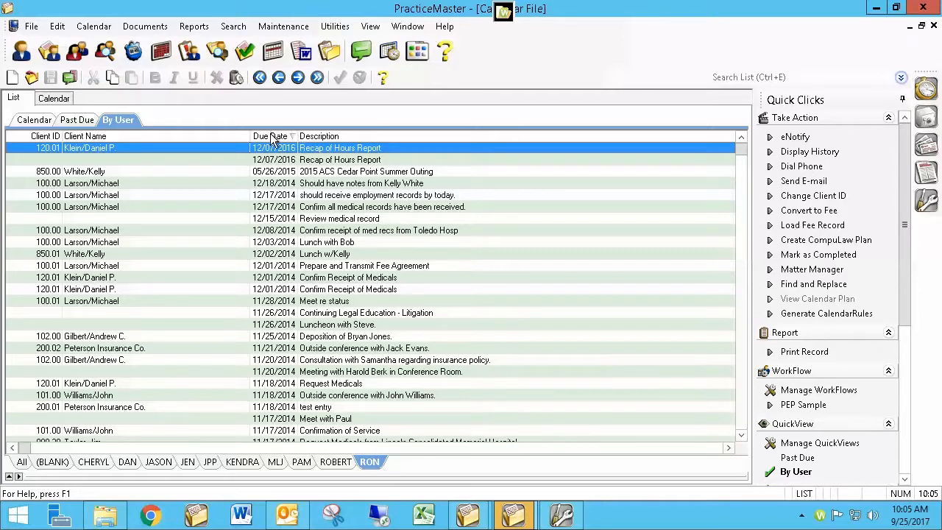
click(283, 301)
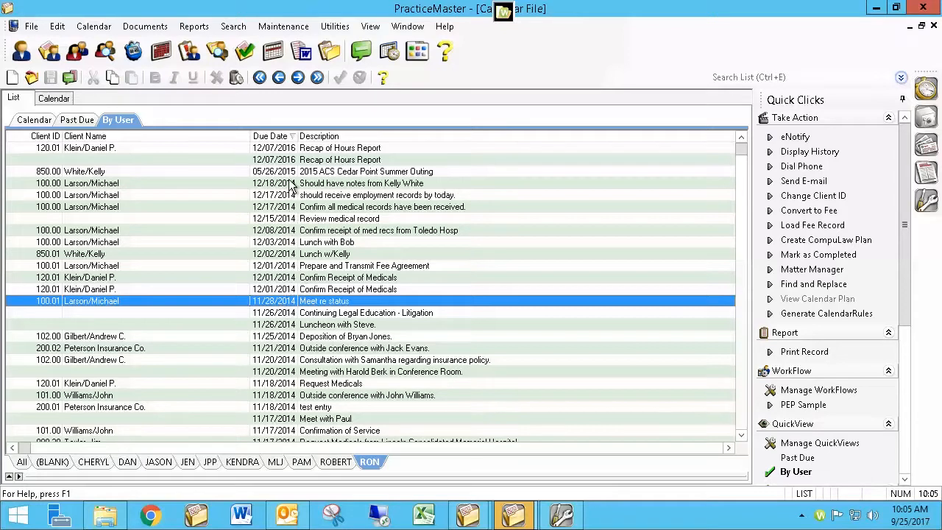
ctrl+click(291, 150)
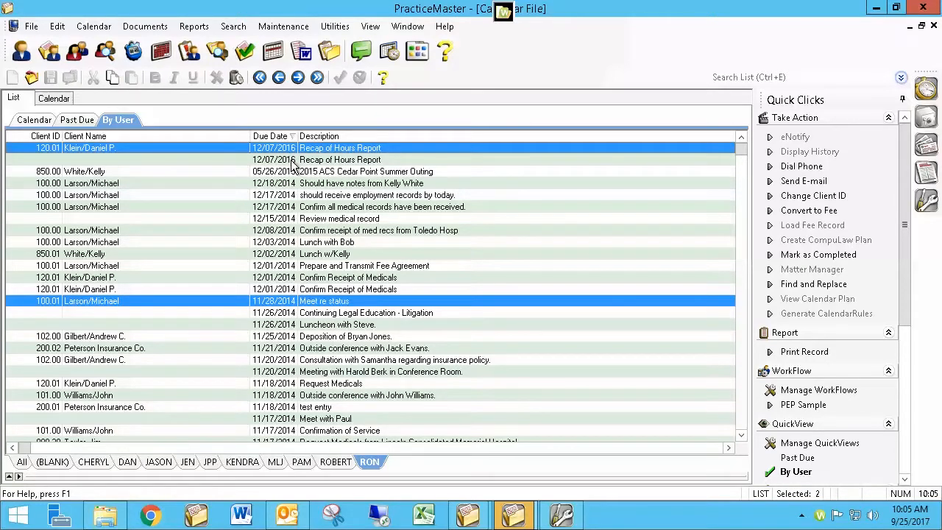
click(274, 301)
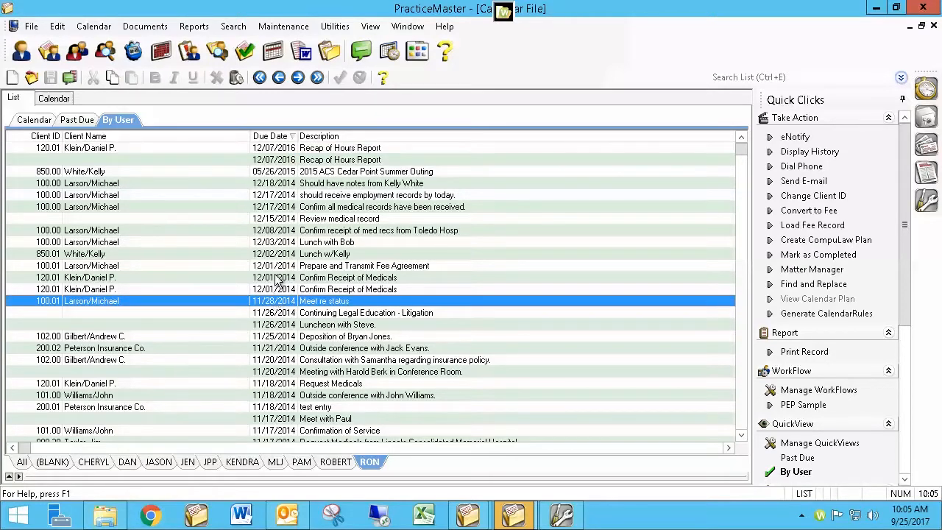
shift+click(285, 151)
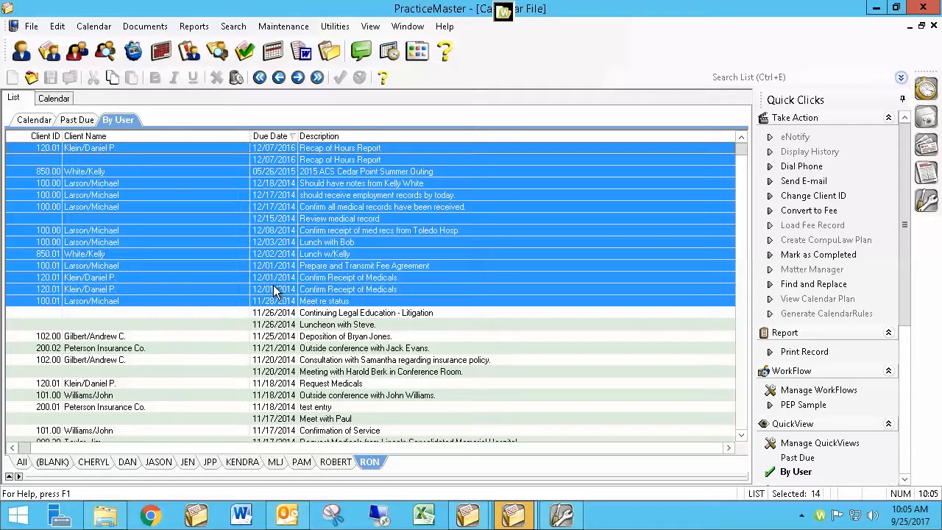
Open Find and Replace to replace the old user ID with the new user ID in the highlighted records.
key(ctrl+h)
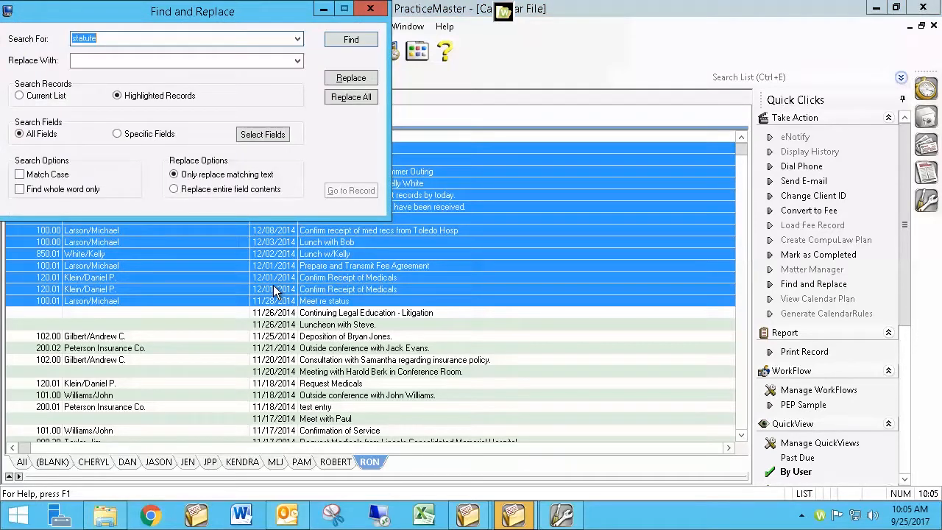
text(ron)
key(Tab)
text(bob)
key(Tab)
Set Find and Replace to search for ron and replace with bob in highlighted records, limited to the User/Group field only.
click(136, 136)
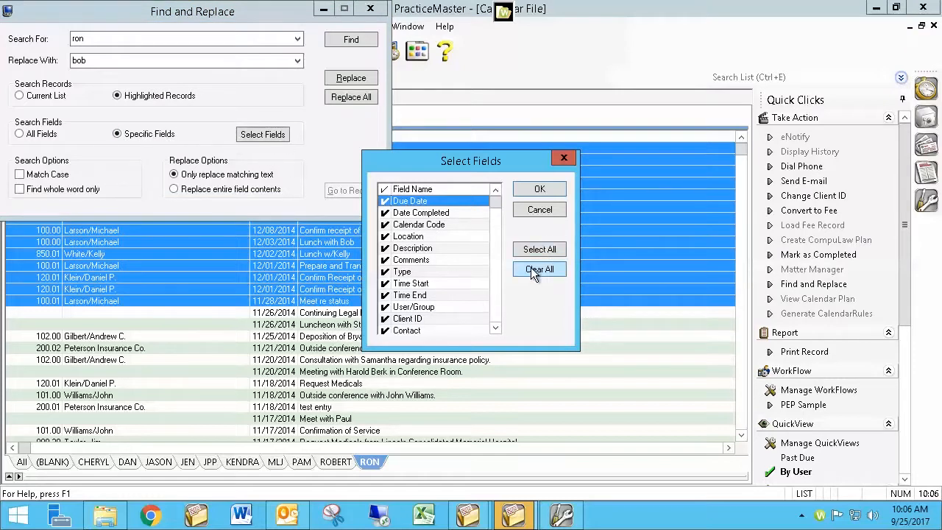
click(535, 270)
click(494, 311)
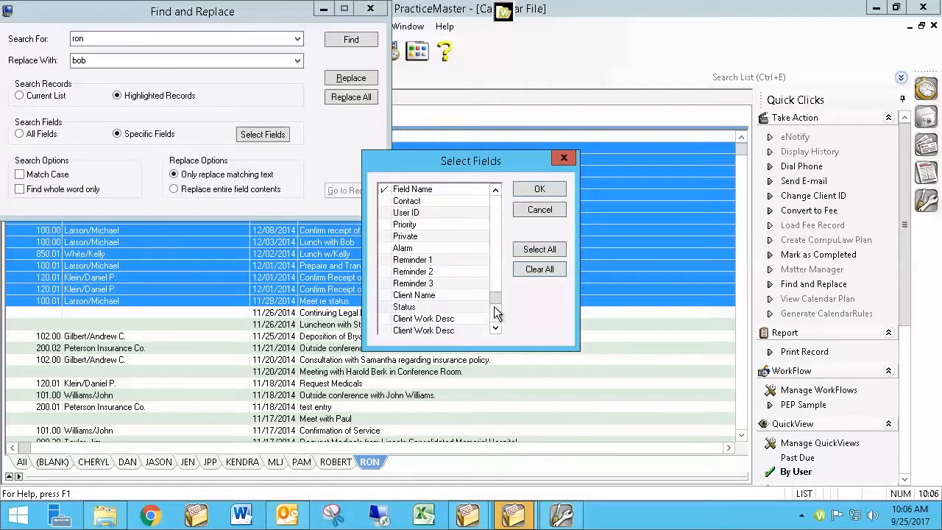
click(494, 318)
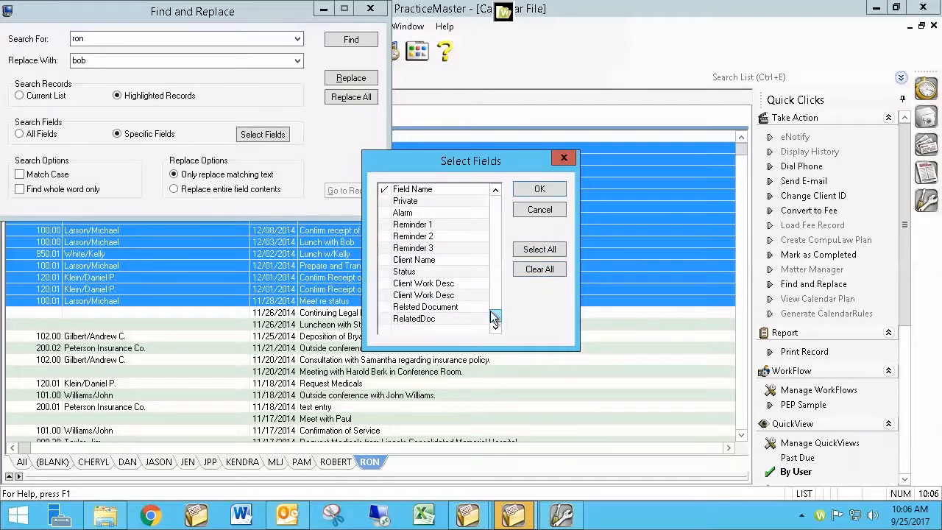
click(491, 221)
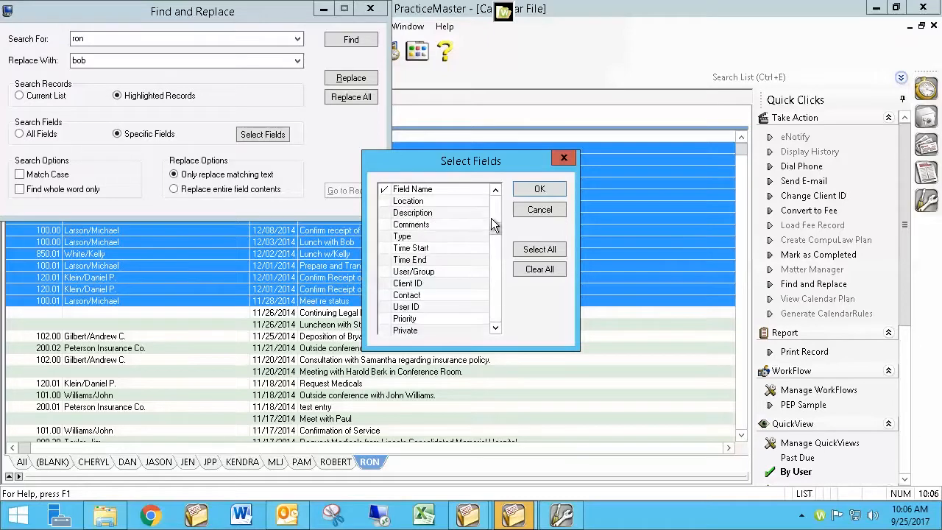
click(432, 271)
click(384, 271)
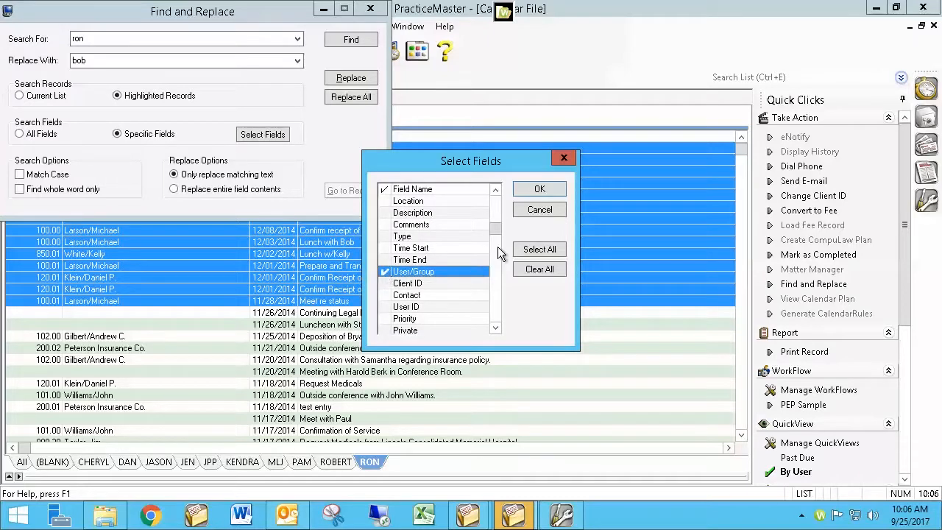
click(540, 189)
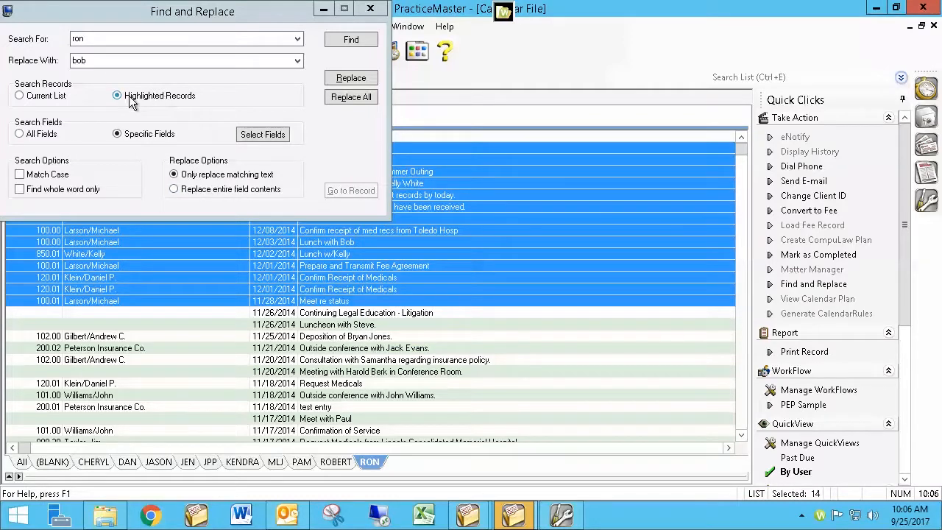
Review the selected fields and search values, then close the Find and Replace dialog.
click(94, 61)
click(257, 138)
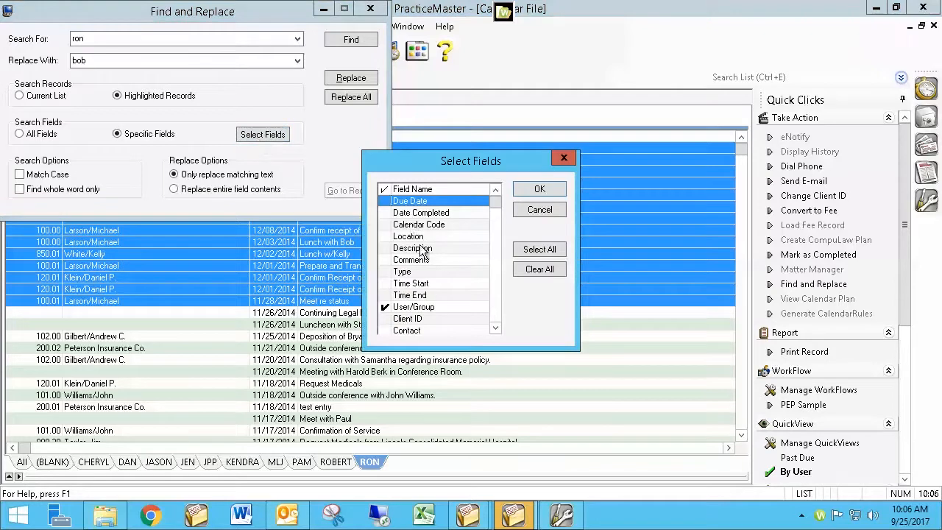
click(537, 211)
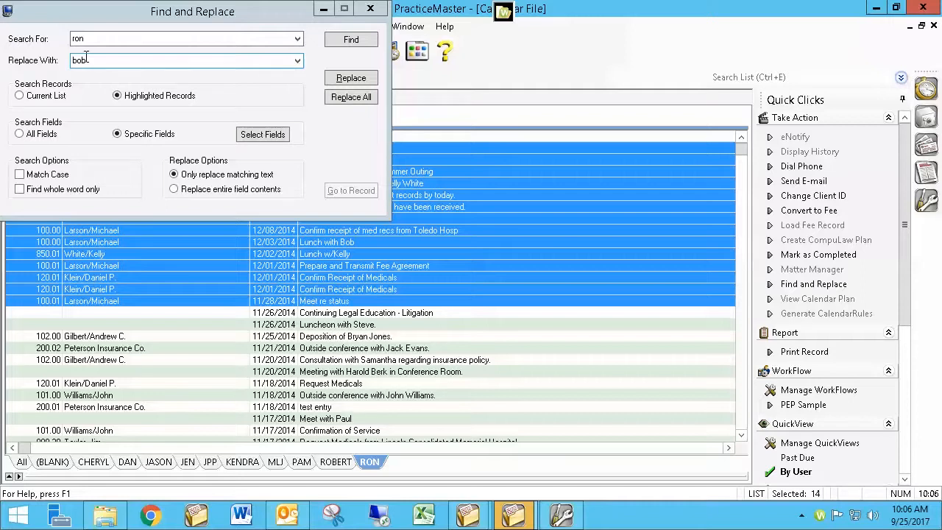
click(96, 39)
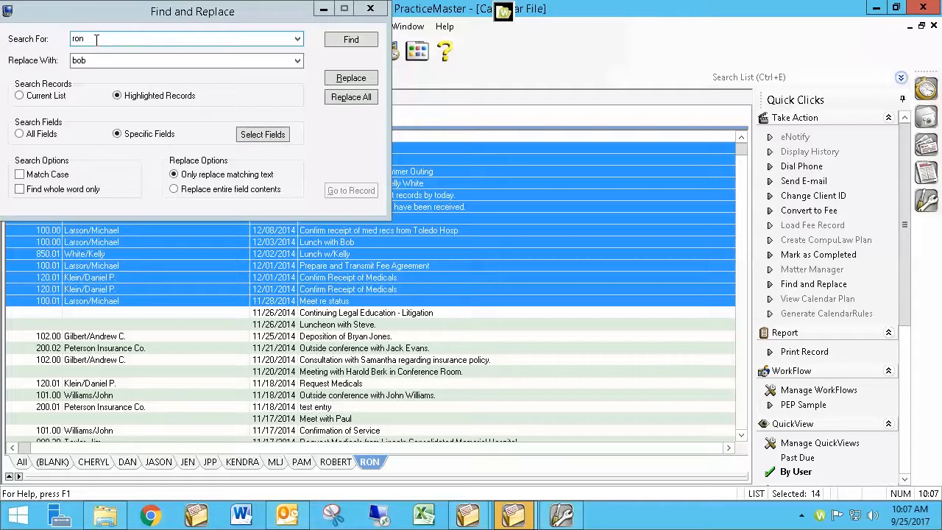
click(89, 60)
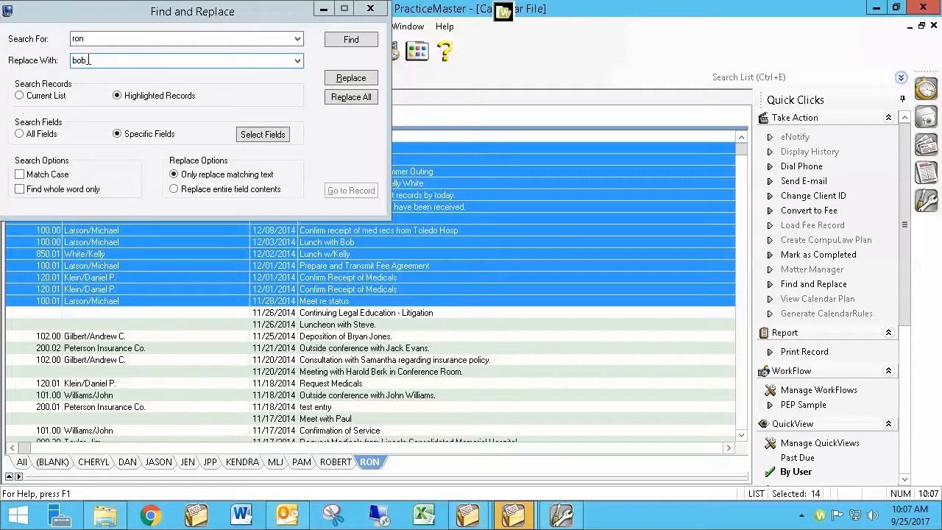
click(93, 42)
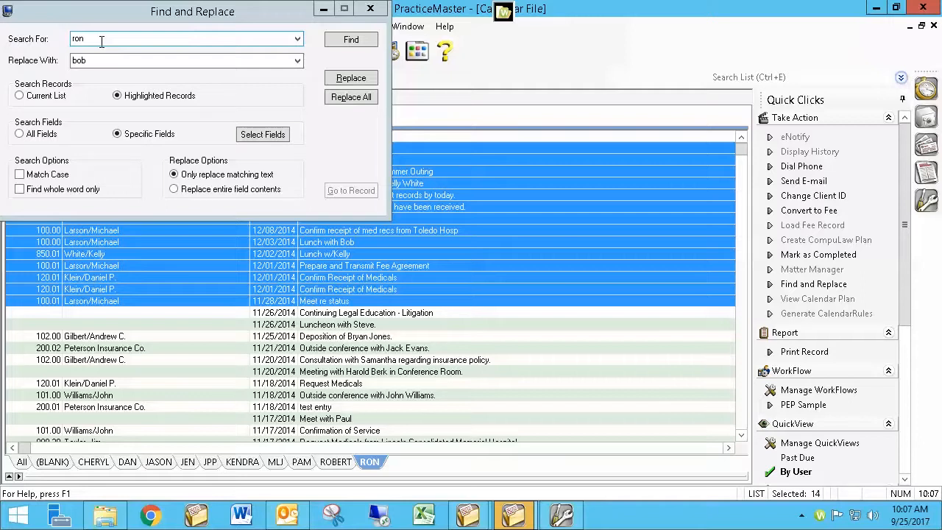
click(369, 9)
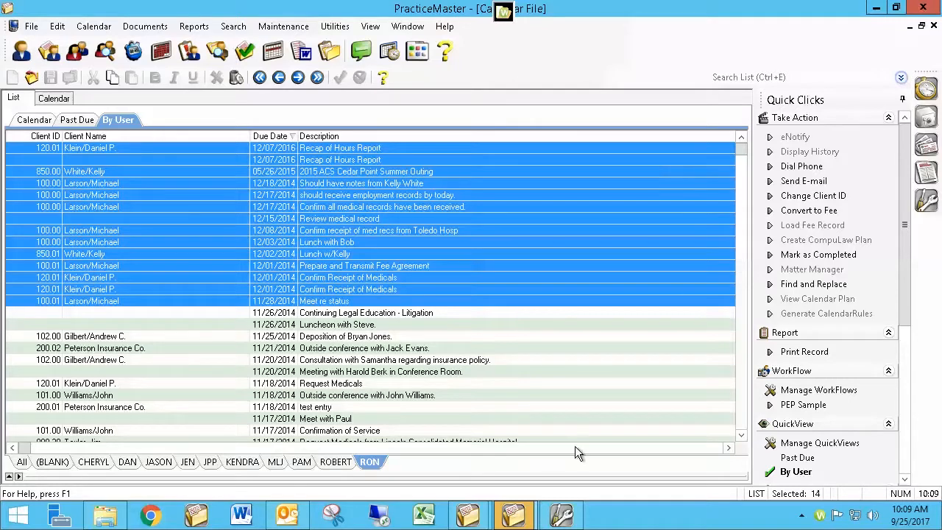
Switch to System Configuration and close User Configuration without saving changes.
click(560, 513)
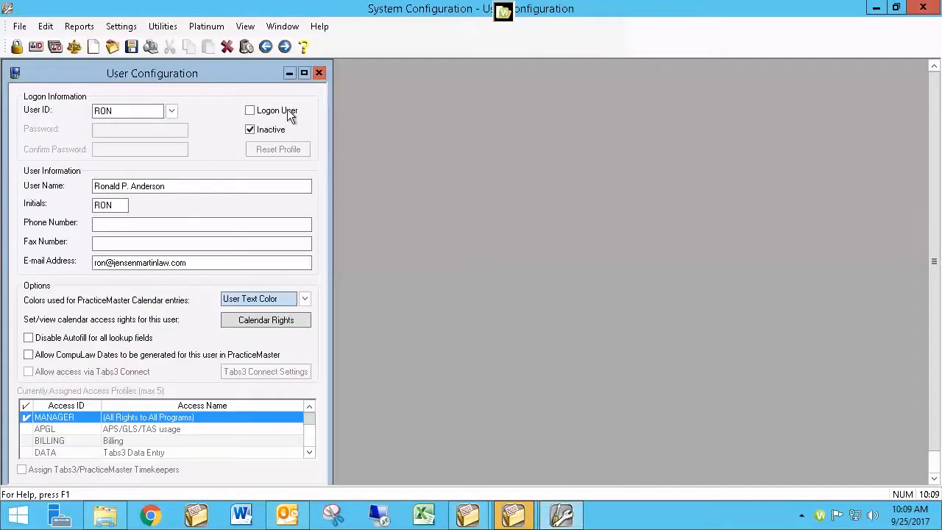
click(319, 72)
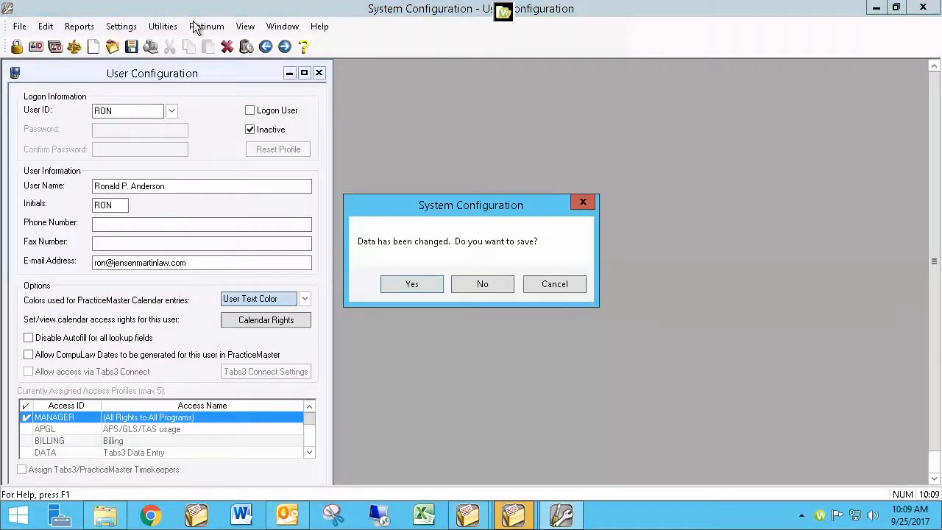
click(483, 284)
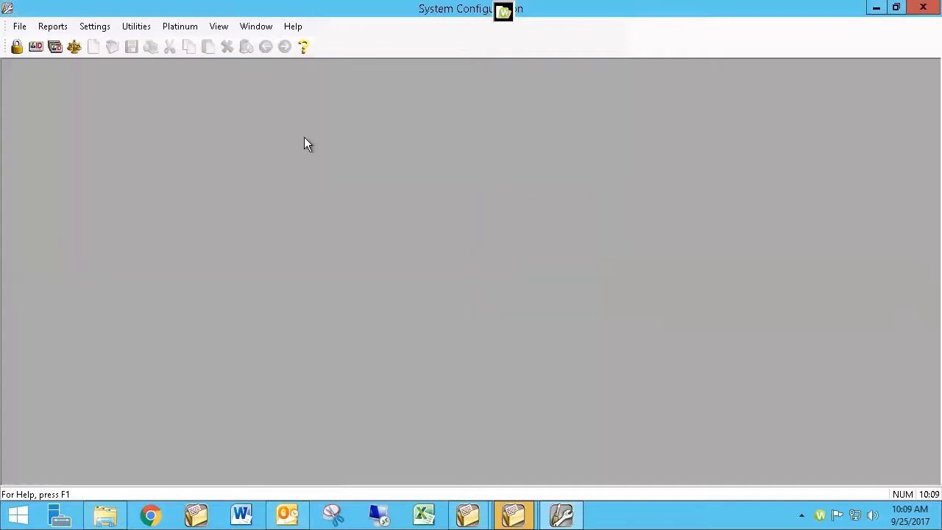
click(140, 26)
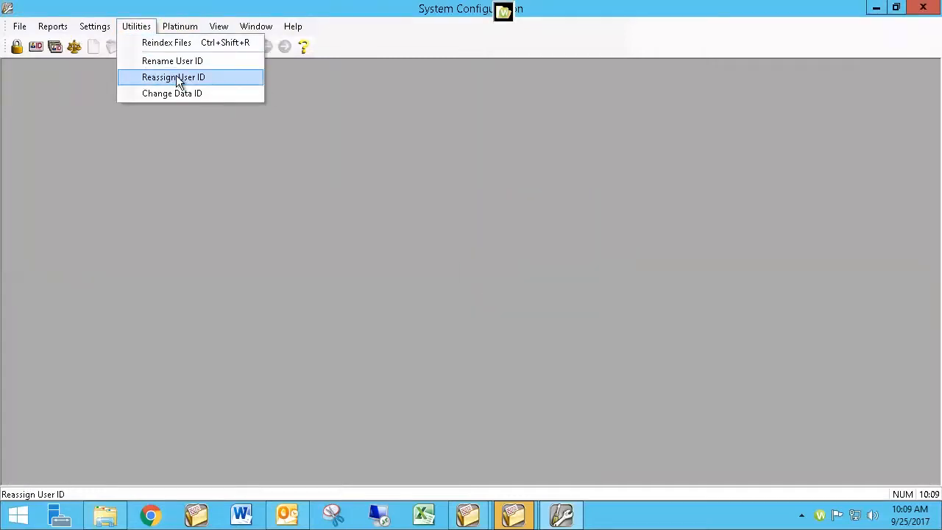
click(311, 137)
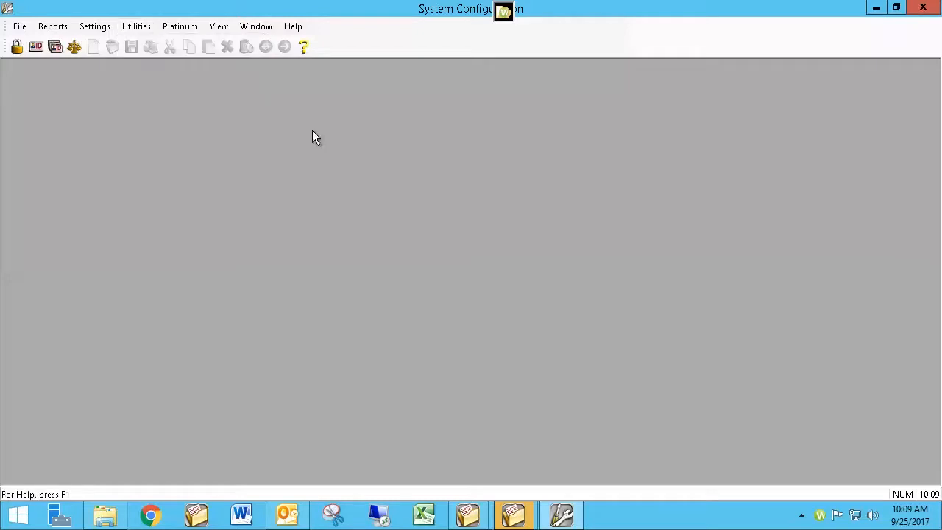
Reopen User Configuration for the user, clear the Logon User option and mark the user Inactive.
click(39, 48)
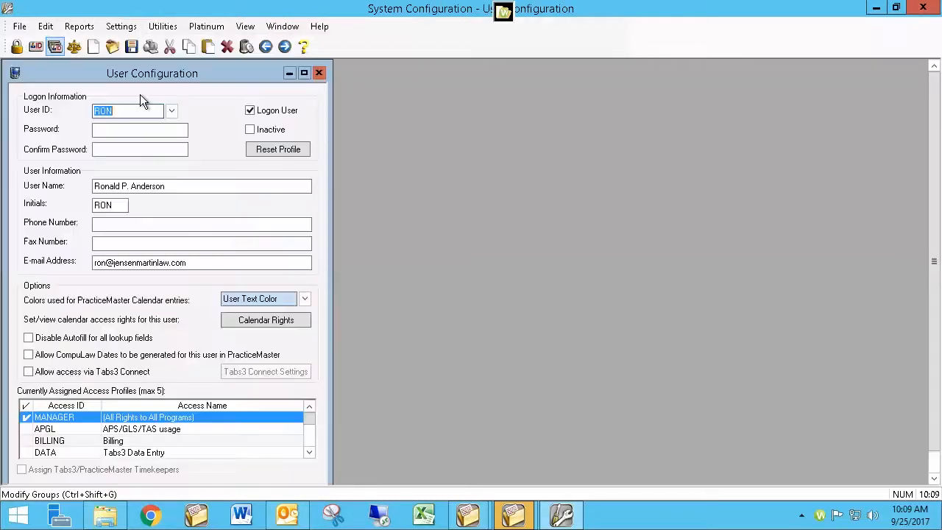
click(262, 112)
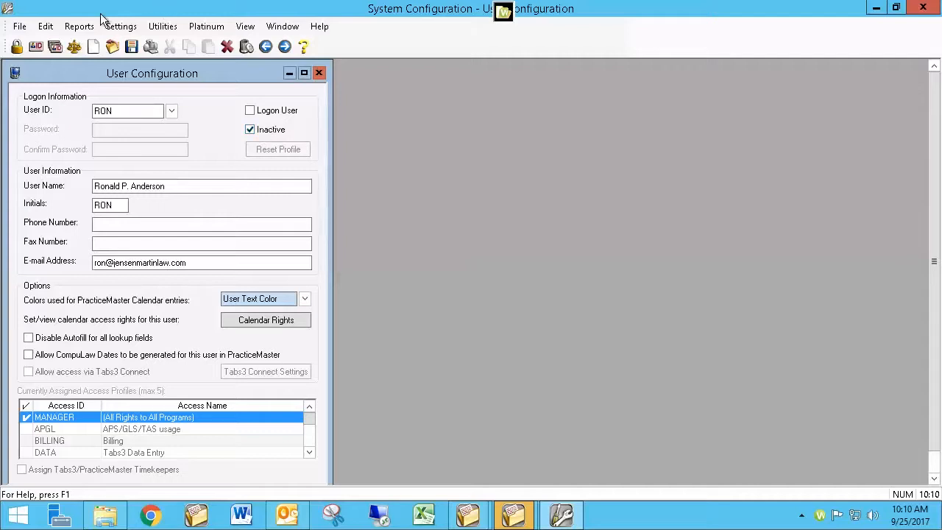
click(159, 30)
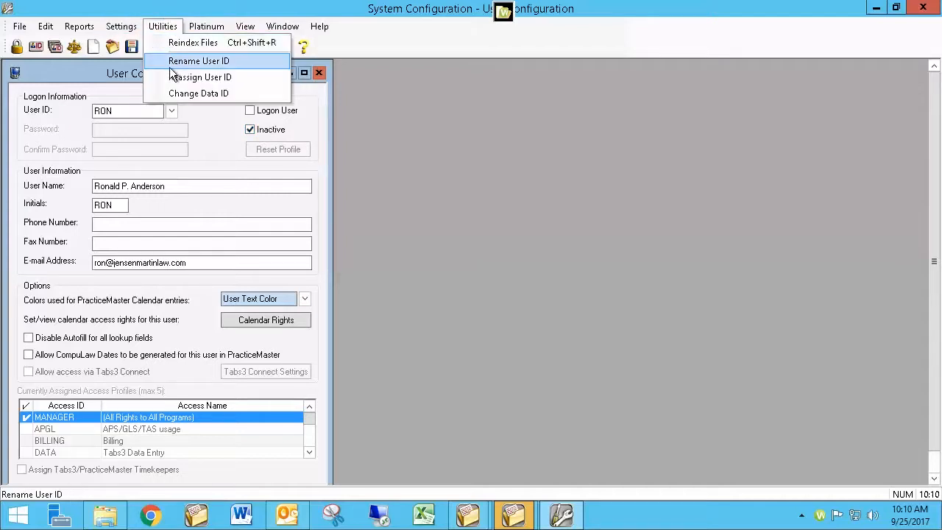
click(609, 209)
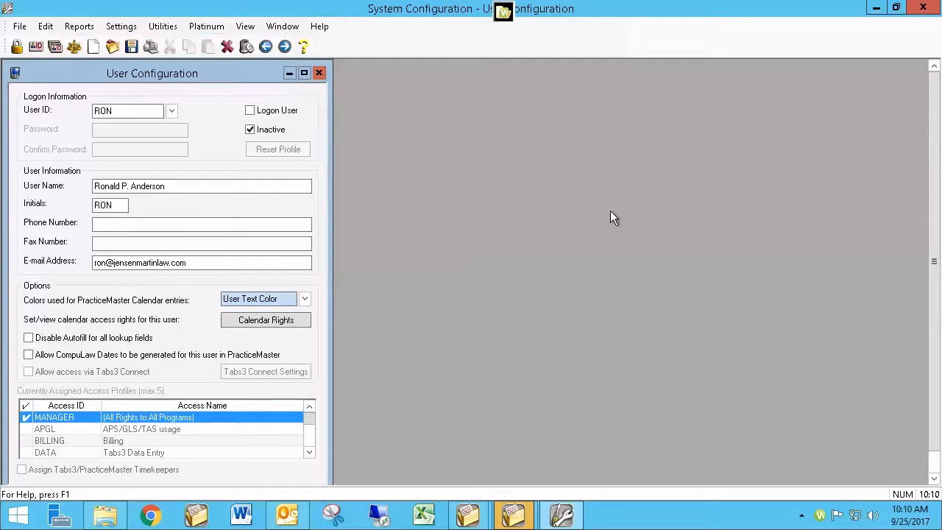